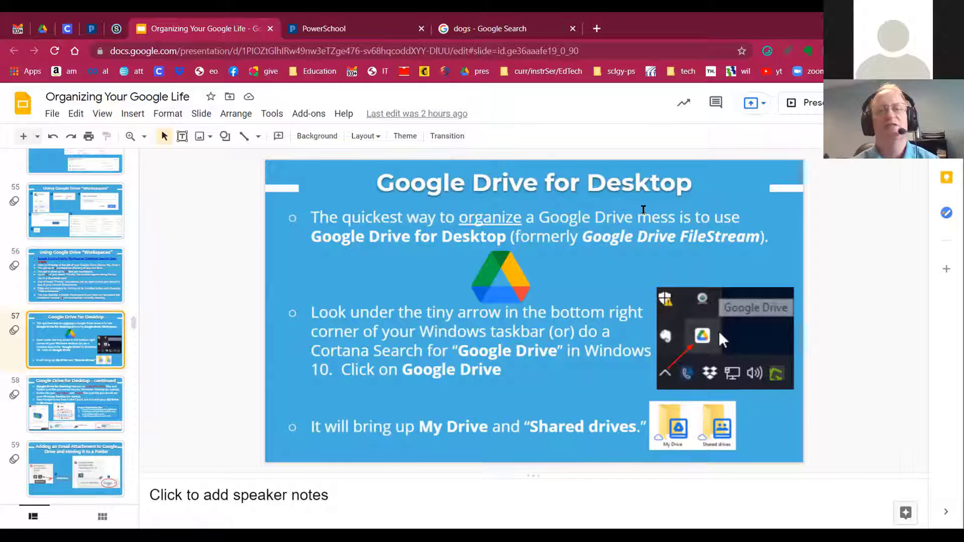
Step: Present slide 57, 'Google Drive for Desktop', full screen with Ctrl+F5
{"action": "key", "text": "ctrl+F5"}
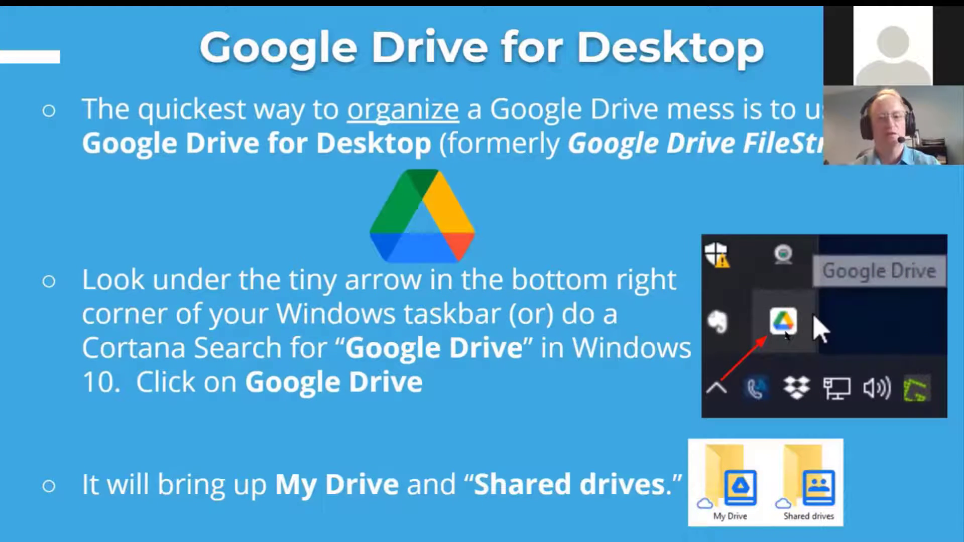
Step: Exit the slideshow and open the Google Drive (G:) folder from the system-tray Drive panel
{"action": "key", "text": "Escape"}
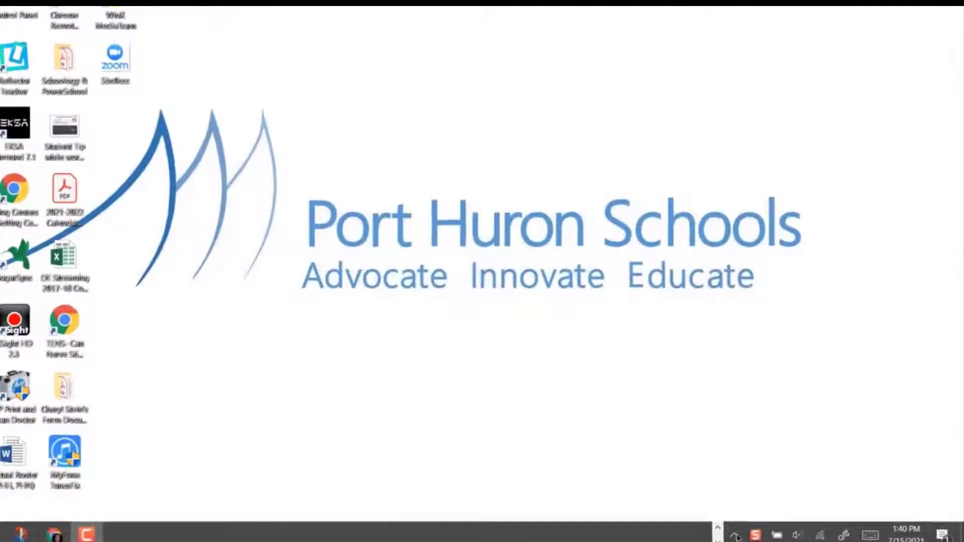
{"action": "left_click", "coordinate": [735, 536]}
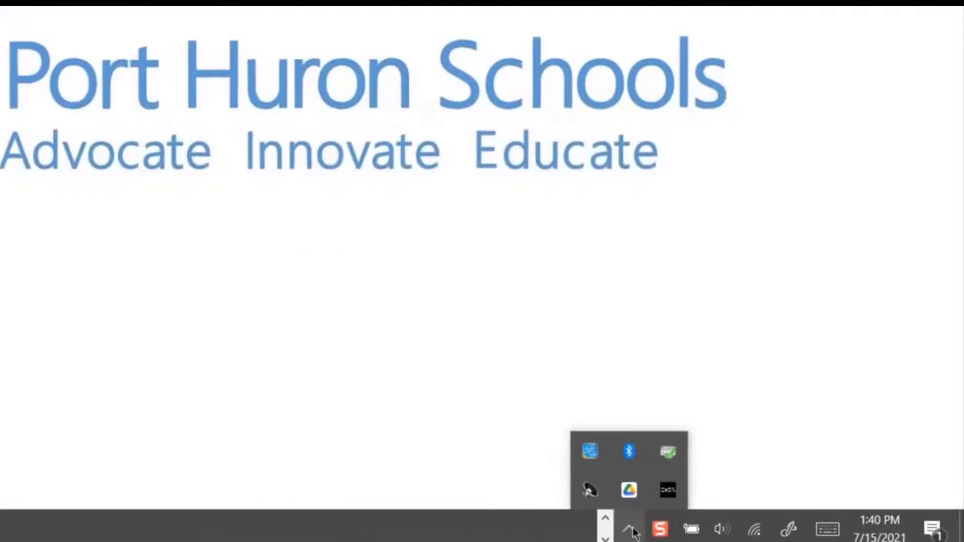
{"action": "left_click", "coordinate": [620, 491]}
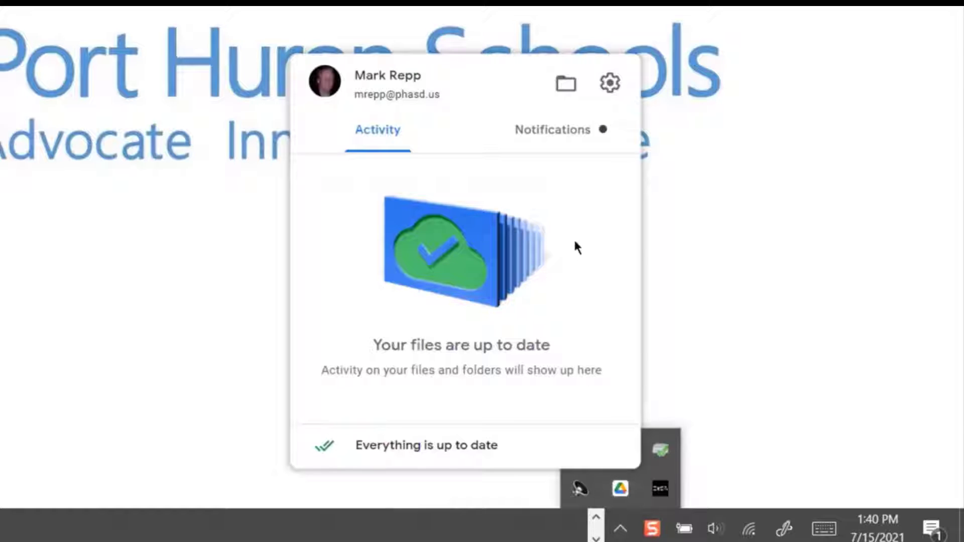
{"action": "left_click", "coordinate": [566, 83]}
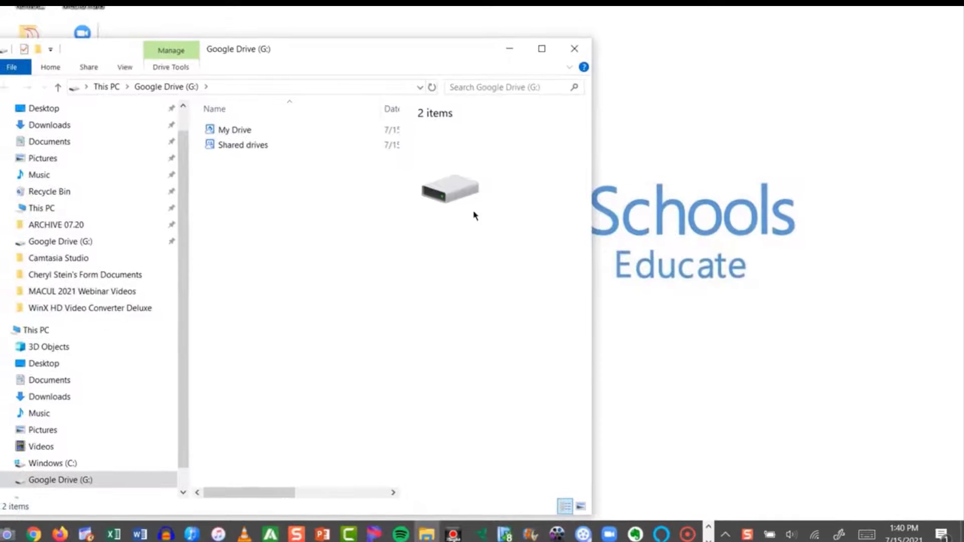
Step: Maximize the Explorer window, open My Drive, and page through its 255 folders
{"action": "scroll", "coordinate": [142, 372], "scroll_direction": "down", "scroll_amount": 1}
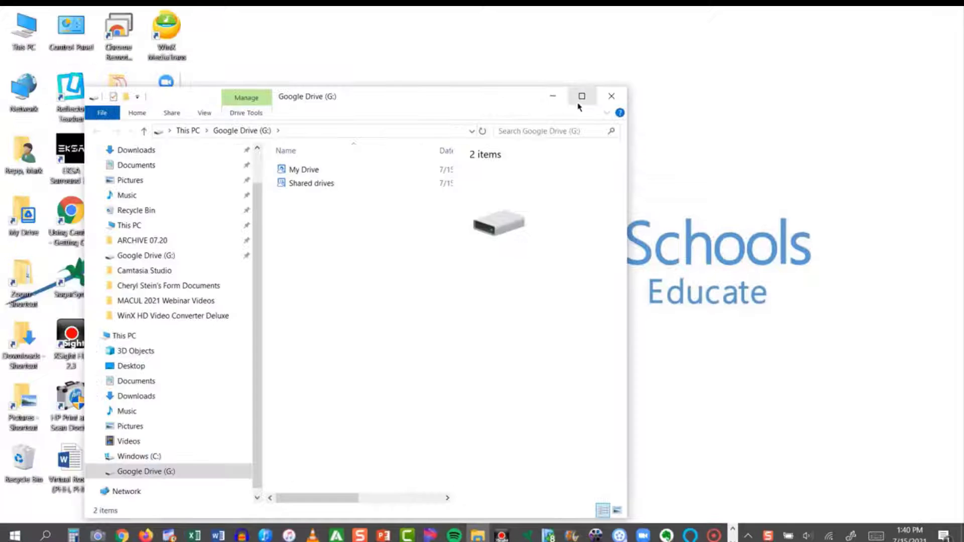
{"action": "left_click", "coordinate": [578, 104]}
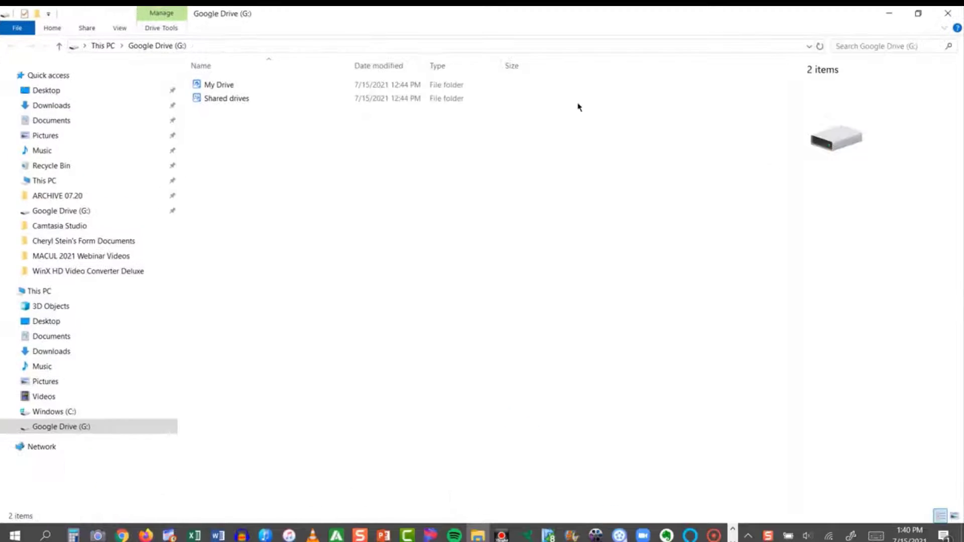
{"action": "double_click", "coordinate": [237, 86]}
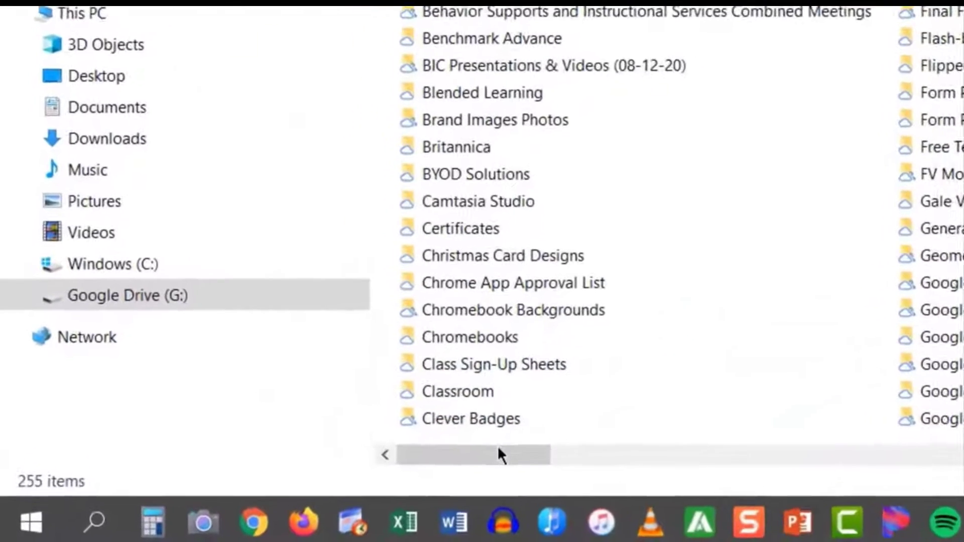
{"action": "left_click_drag", "start_coordinate": [498, 452], "coordinate": [871, 442]}
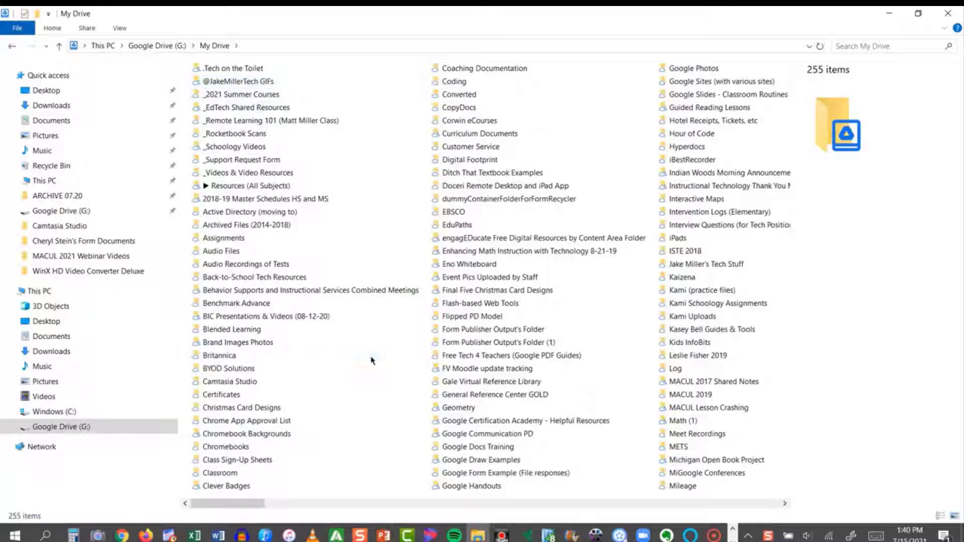
{"action": "left_click_drag", "start_coordinate": [253, 504], "coordinate": [372, 504]}
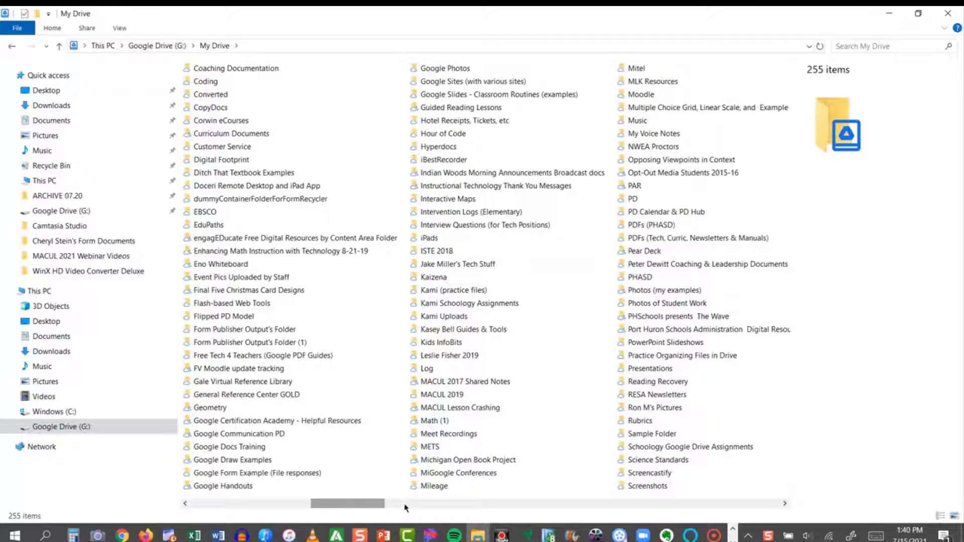
{"action": "left_click", "coordinate": [569, 506]}
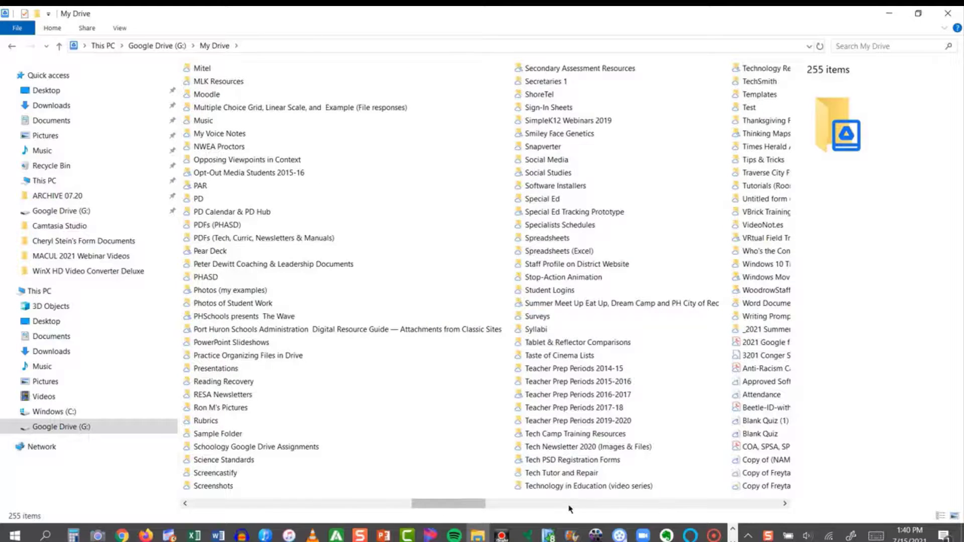
{"action": "left_click", "coordinate": [586, 511]}
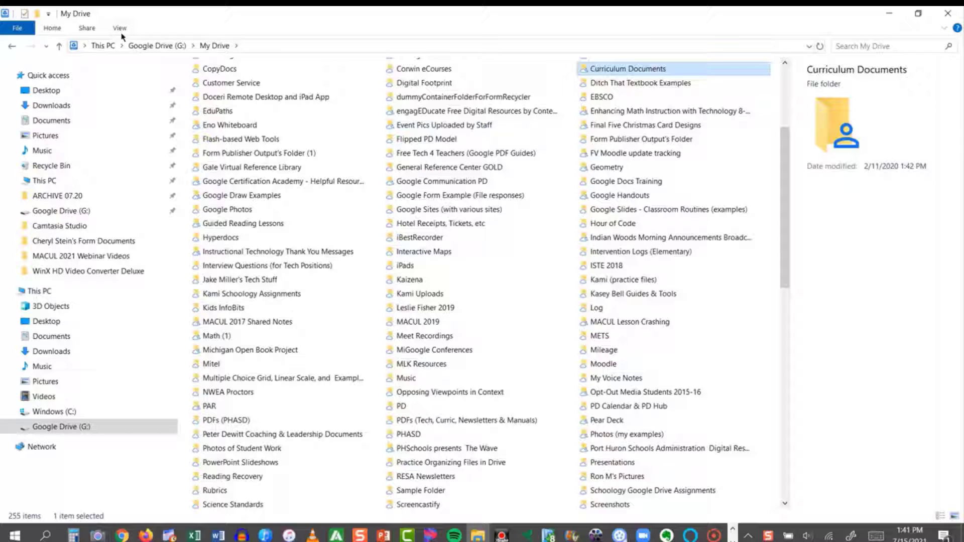
Step: Move General Reference Center GOLD into Flash-based Web Tools, Assignments into Science, and 12 selected folders into Google Photos
{"action": "left_click", "coordinate": [120, 31]}
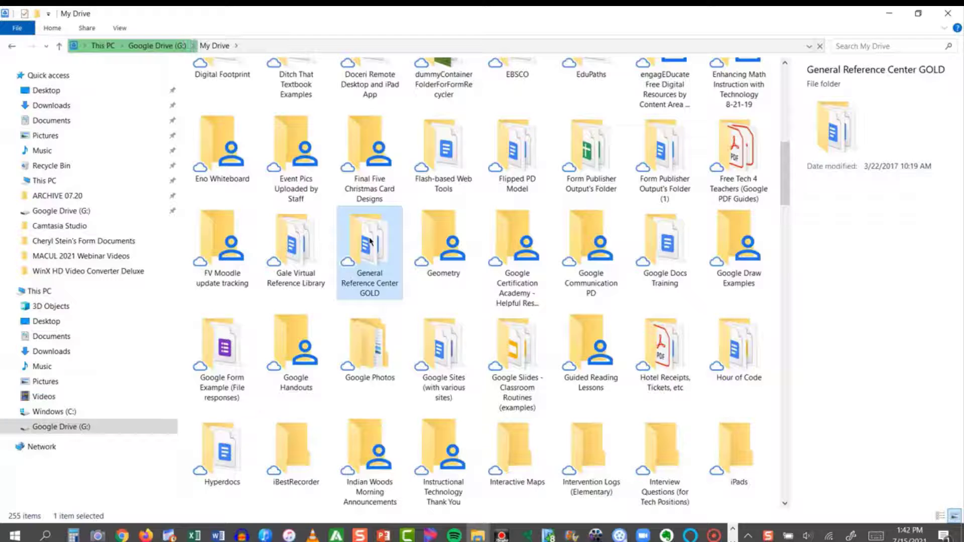
{"action": "left_click_drag", "start_coordinate": [370, 241], "coordinate": [307, 186]}
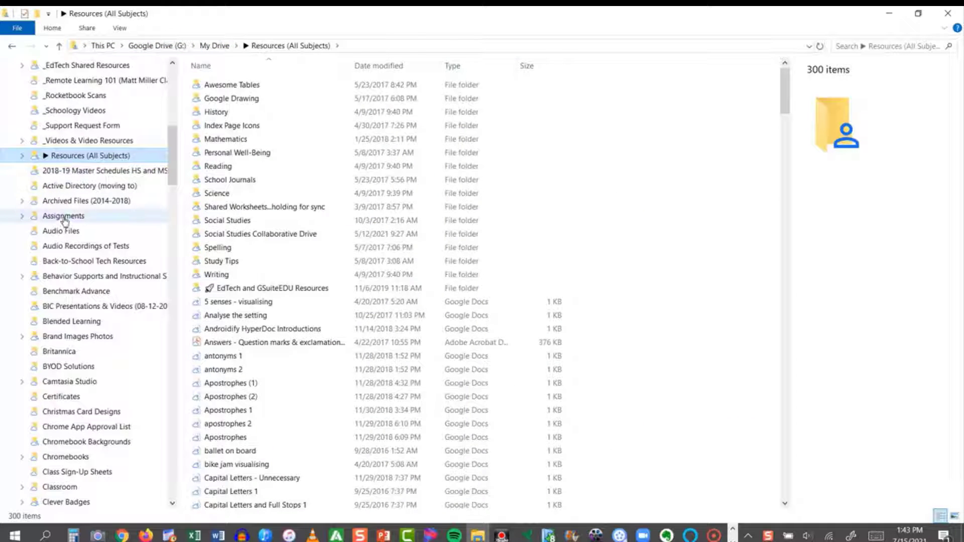
{"action": "left_click_drag", "start_coordinate": [63, 218], "coordinate": [112, 213]}
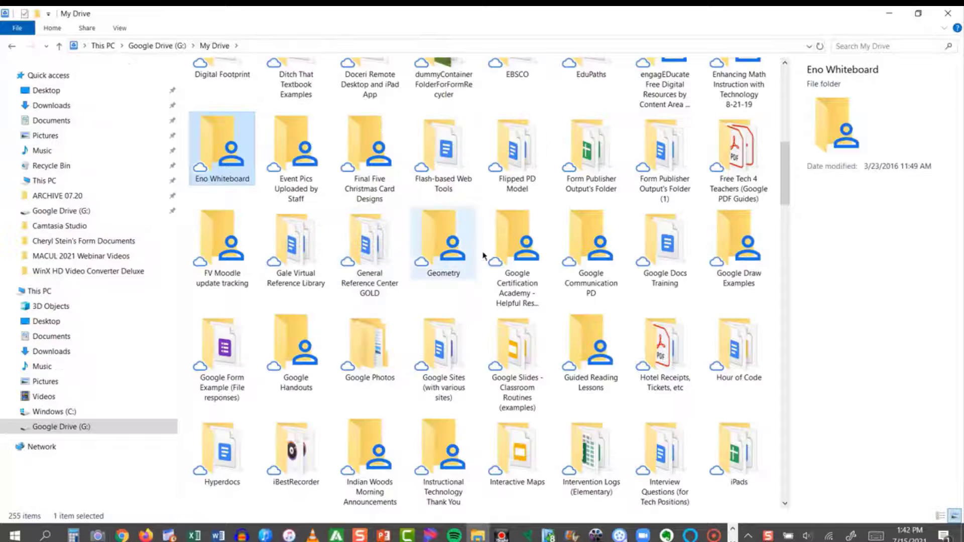
{"action": "left_click", "coordinate": [442, 249], "text": "shift"}
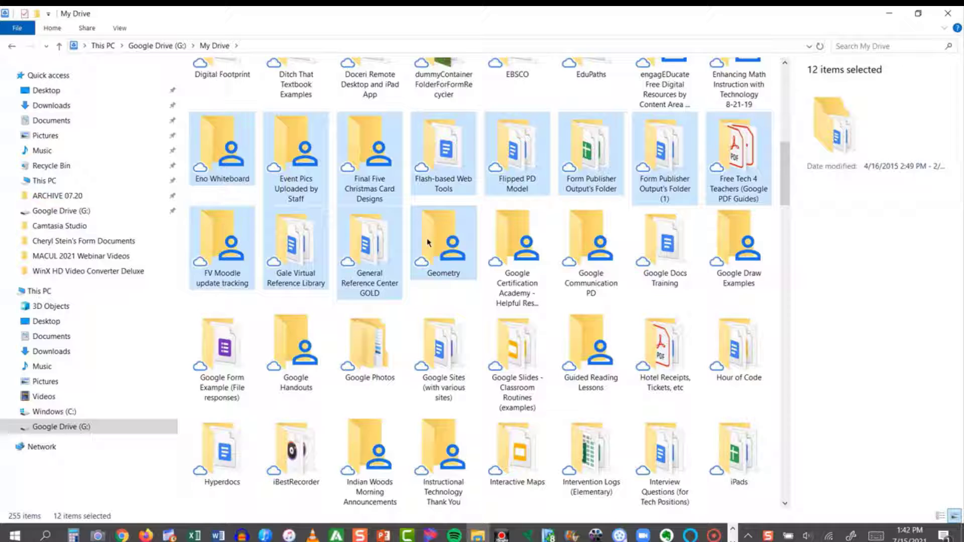
{"action": "left_click_drag", "start_coordinate": [439, 238], "coordinate": [457, 258]}
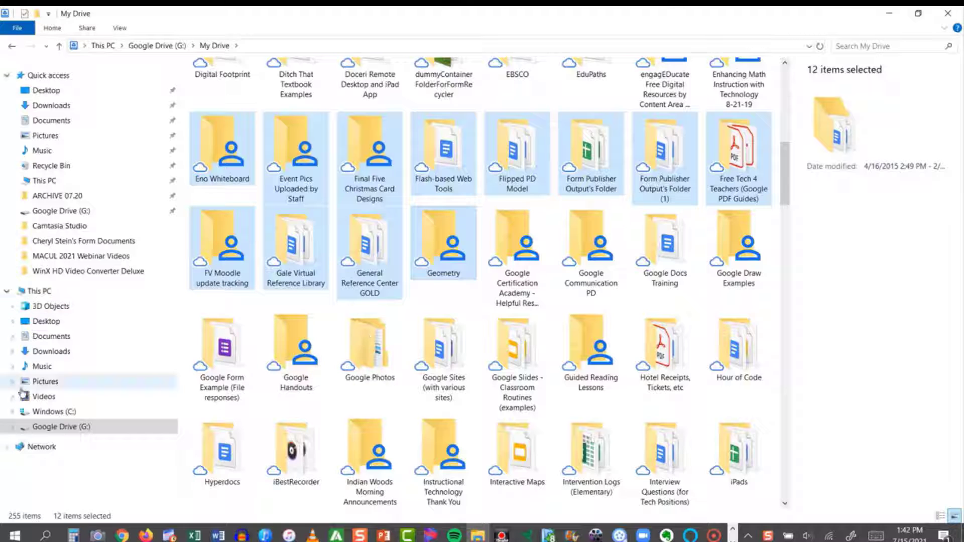
Step: Expand Google Drive (G:) and My Drive in the folder tree and open Assignments
{"action": "left_click", "coordinate": [11, 428]}
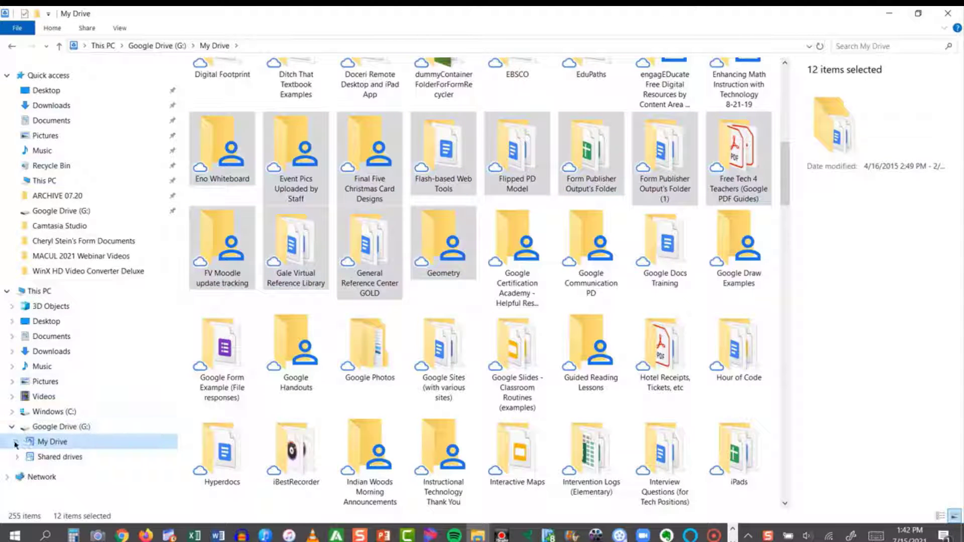
{"action": "left_click", "coordinate": [17, 442]}
{"action": "scroll", "coordinate": [81, 337], "scroll_direction": "down", "scroll_amount": 2}
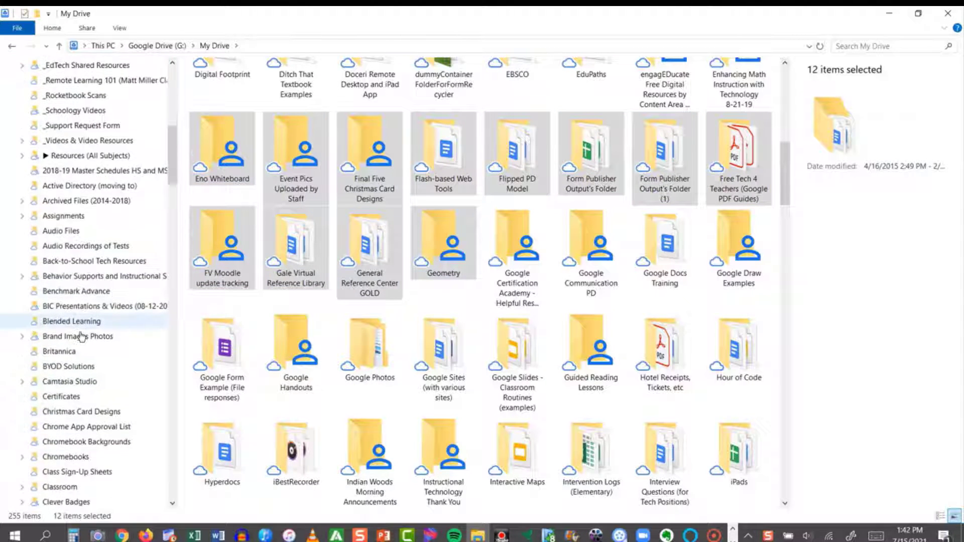
{"action": "left_click", "coordinate": [64, 216]}
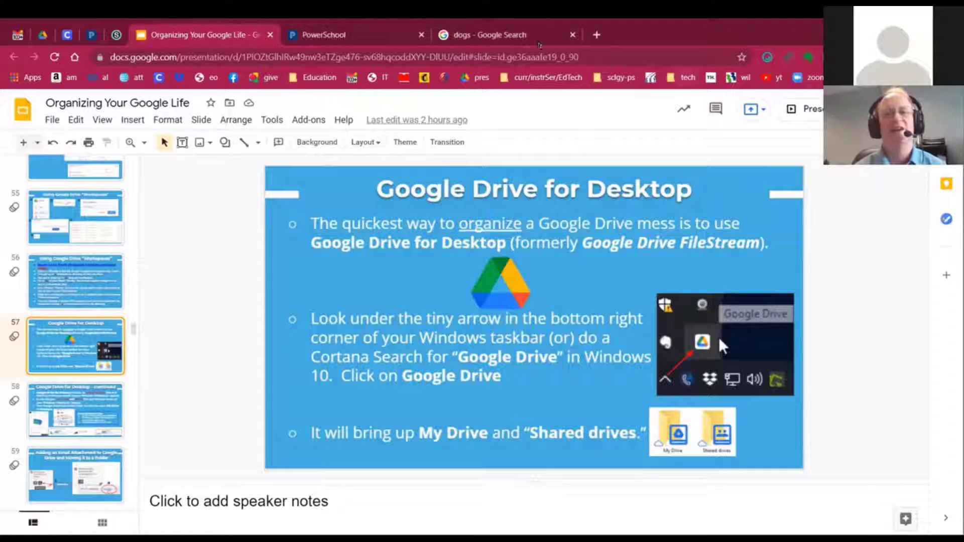
Step: In Google Drive, open _EdTech Shared Resources and its 05.04.21 Student login conversation subfolder
{"action": "key", "text": "ctrl+2"}
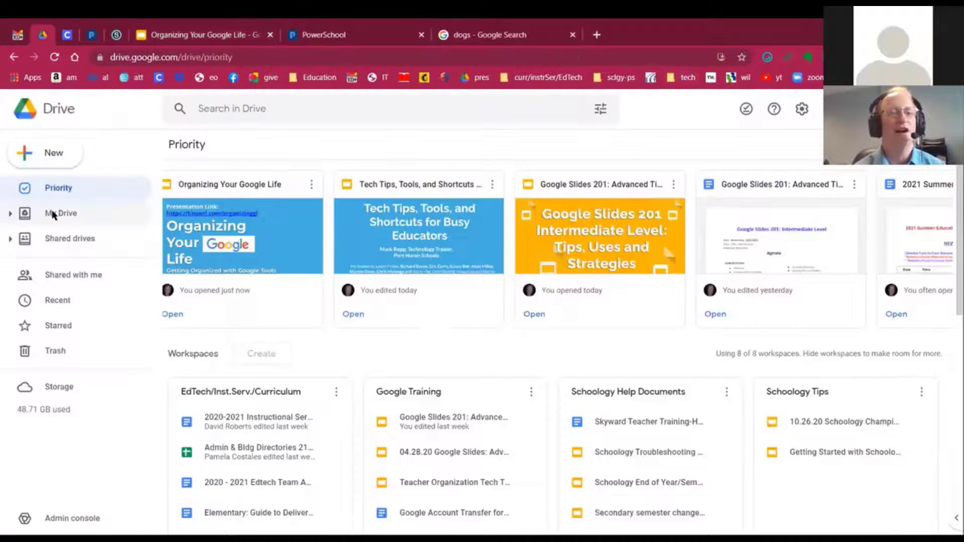
{"action": "left_click", "coordinate": [53, 213]}
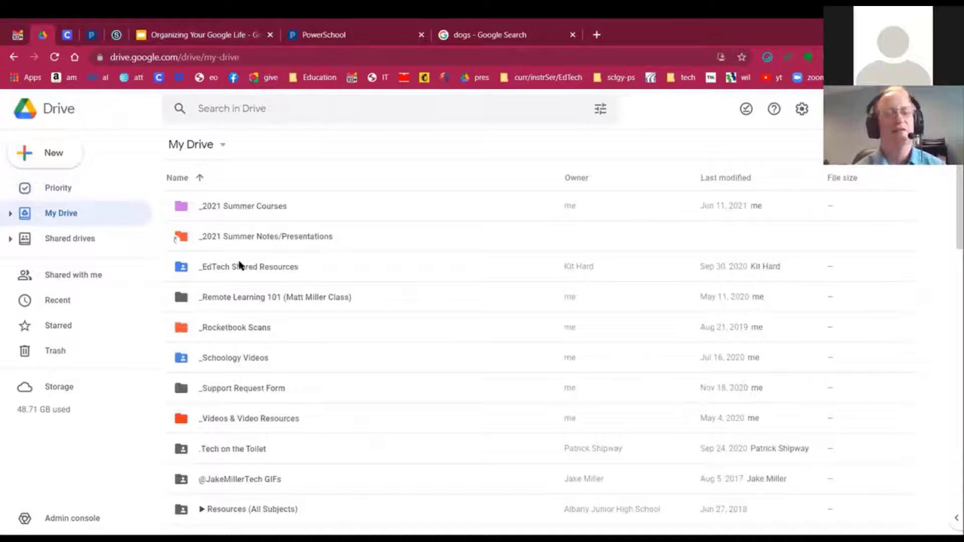
{"action": "double_click", "coordinate": [243, 266]}
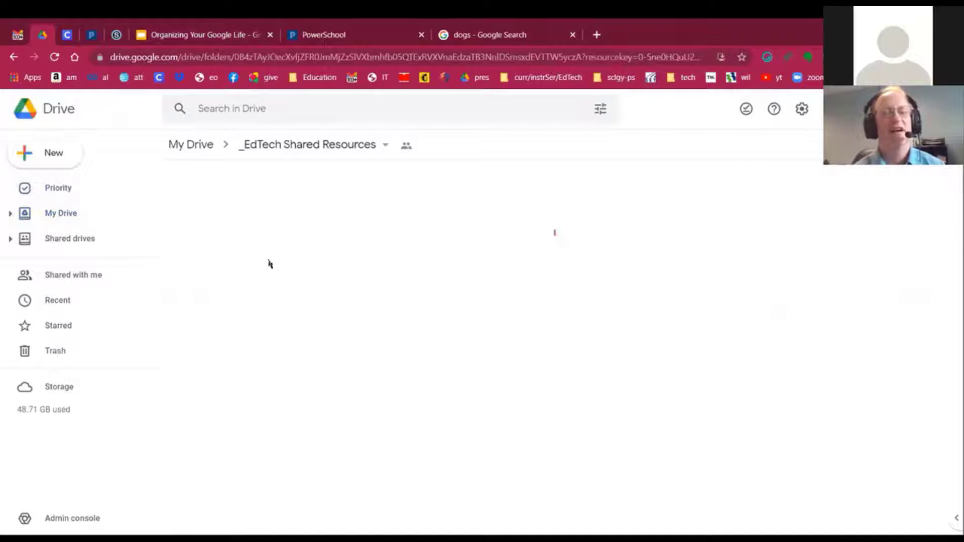
{"action": "double_click", "coordinate": [254, 300]}
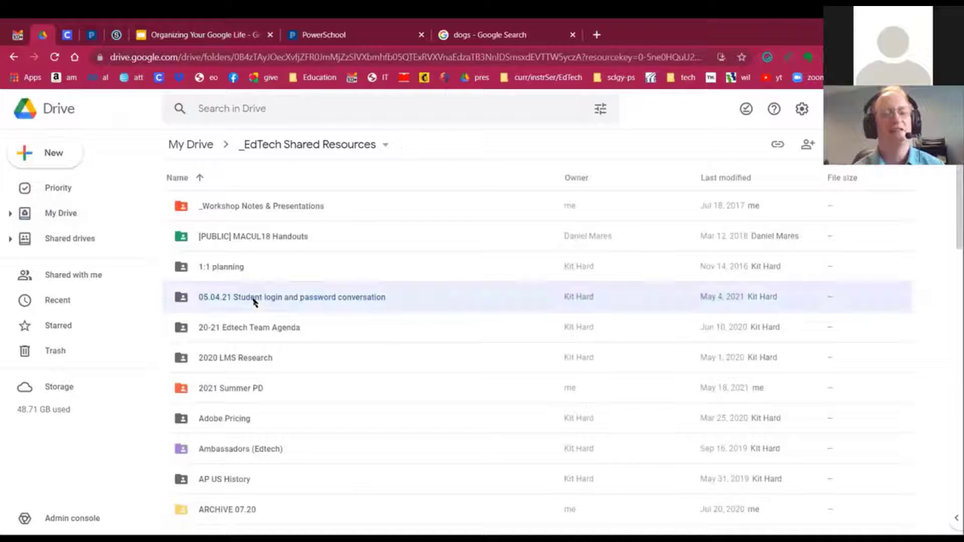
Step: Start moving the password change proposal document, cancel, and go back to _EdTech Shared Resources
{"action": "left_click", "coordinate": [241, 206]}
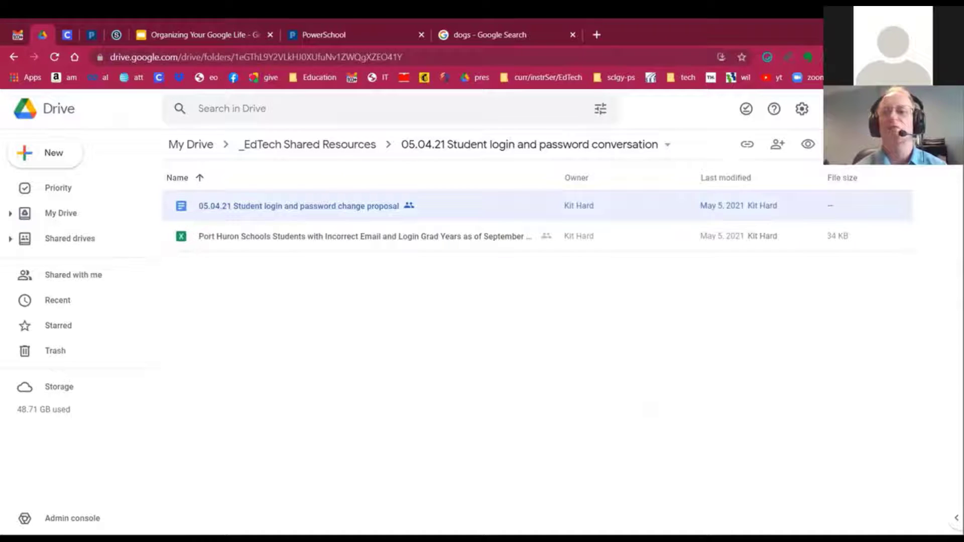
{"action": "left_click", "coordinate": [868, 144]}
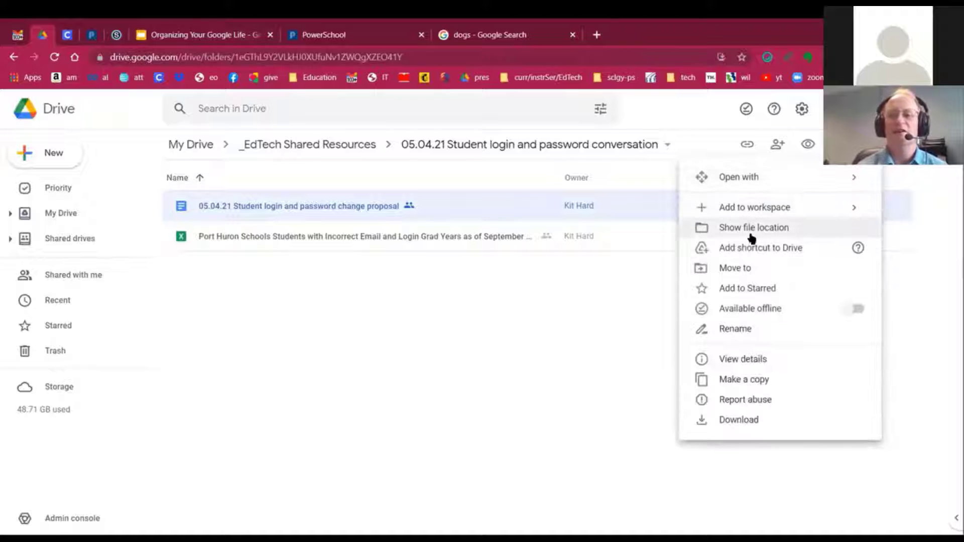
{"action": "left_click", "coordinate": [730, 269]}
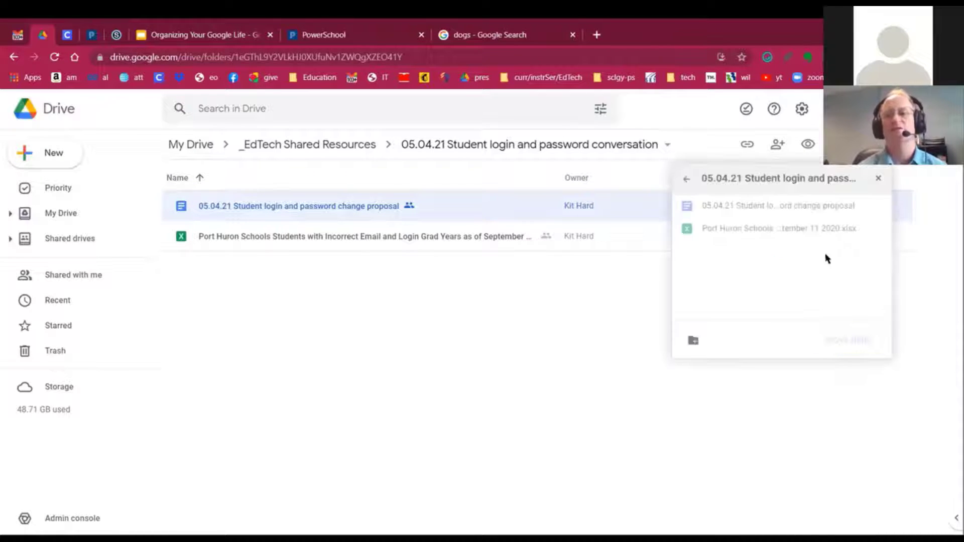
{"action": "left_click", "coordinate": [878, 179]}
{"action": "left_click", "coordinate": [701, 336]}
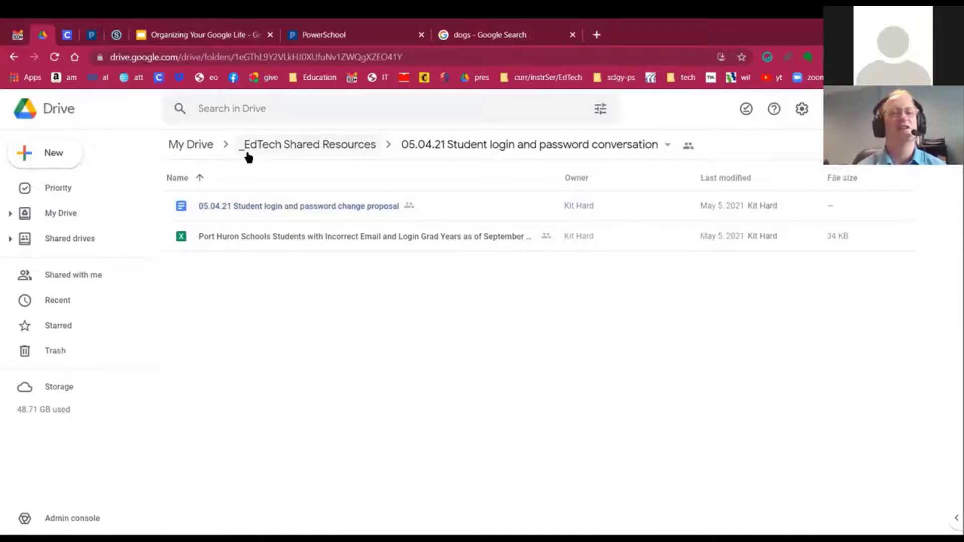
{"action": "left_click", "coordinate": [14, 57]}
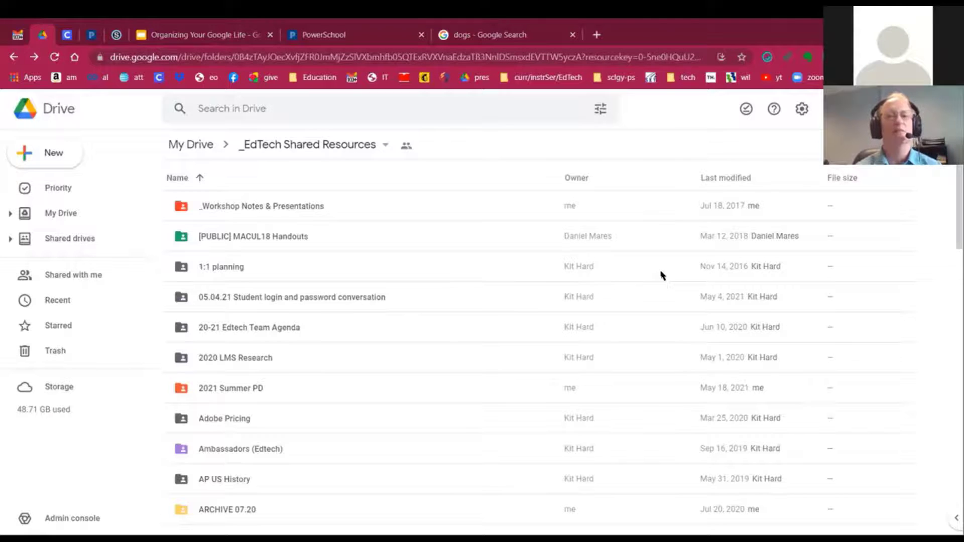
Step: Alt+Tab to the File Explorer My Drive window, then back to the browser's Drive listing
{"action": "key", "text": "alt+Tab"}
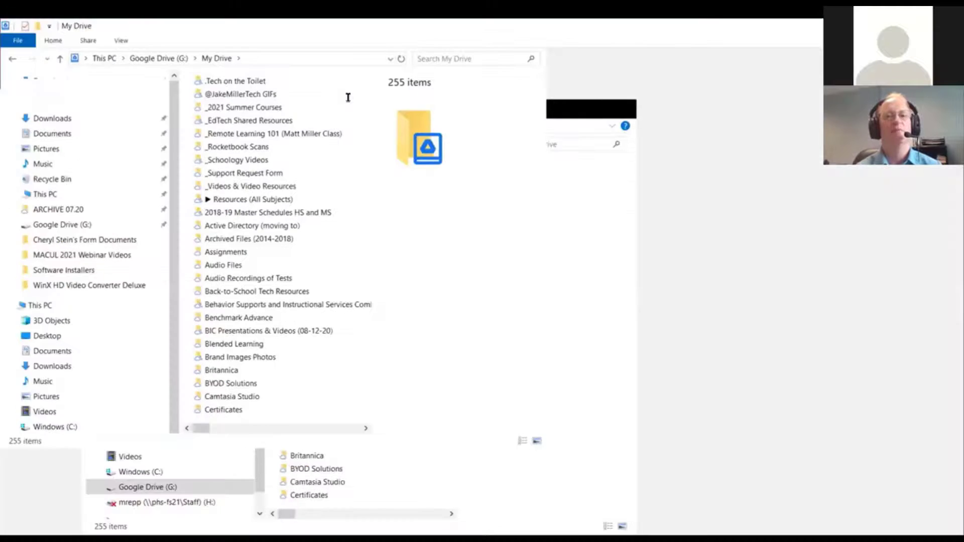
{"action": "key", "text": "alt+Tab"}
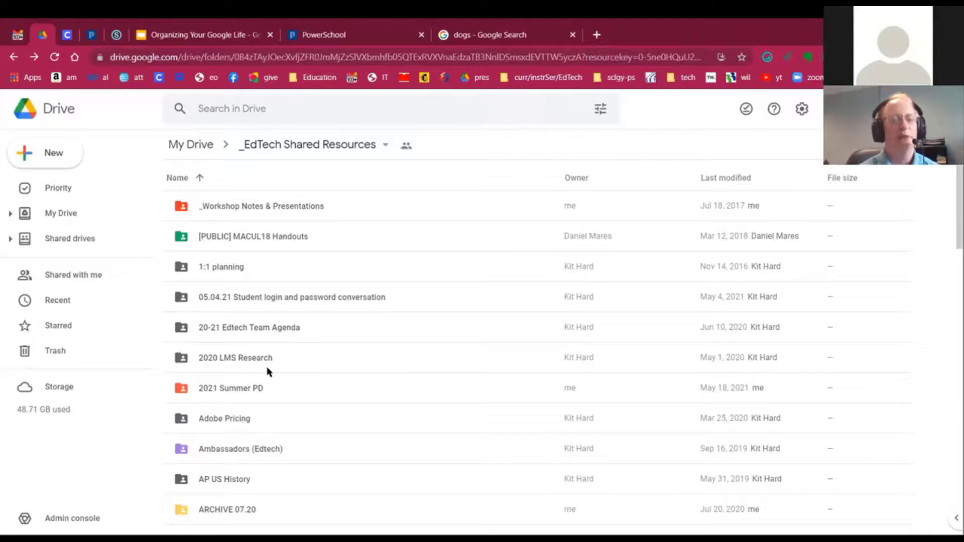
Step: Scroll the _EdTech Shared Resources list, then switch to the Organizing Your Google Life slides
{"action": "scroll", "coordinate": [267, 371], "scroll_direction": "down", "scroll_amount": 10}
{"action": "scroll", "coordinate": [268, 372], "scroll_direction": "up", "scroll_amount": 8}
{"action": "scroll", "coordinate": [267, 372], "scroll_direction": "up", "scroll_amount": 3}
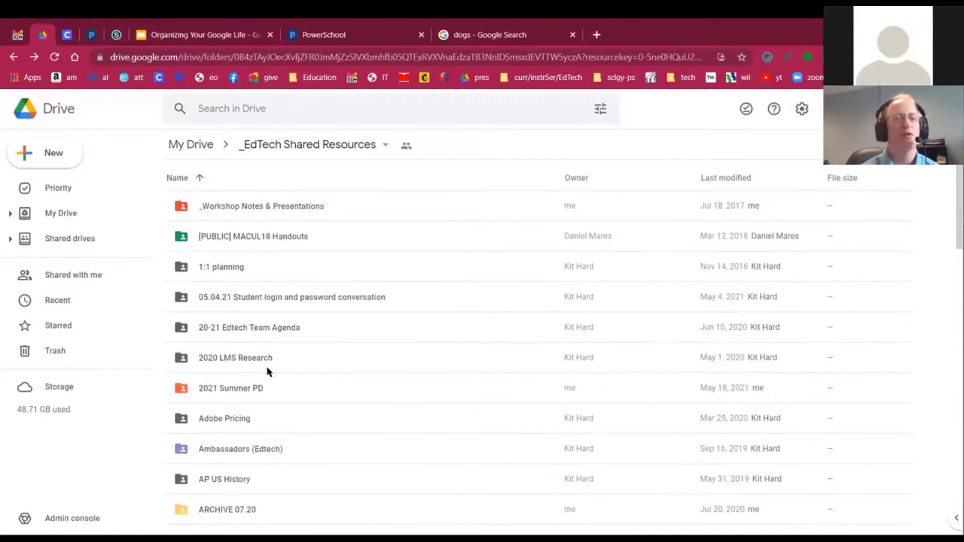
{"action": "left_click", "coordinate": [187, 36]}
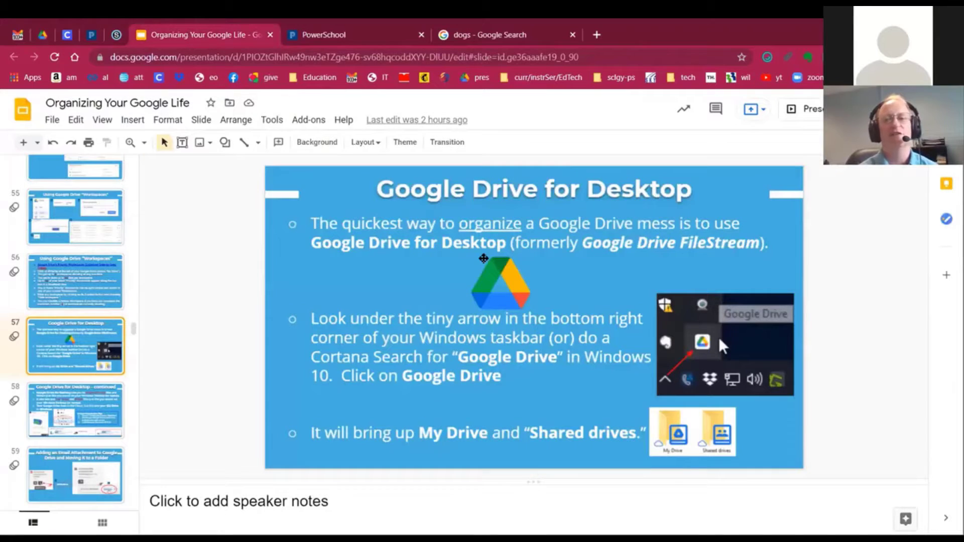